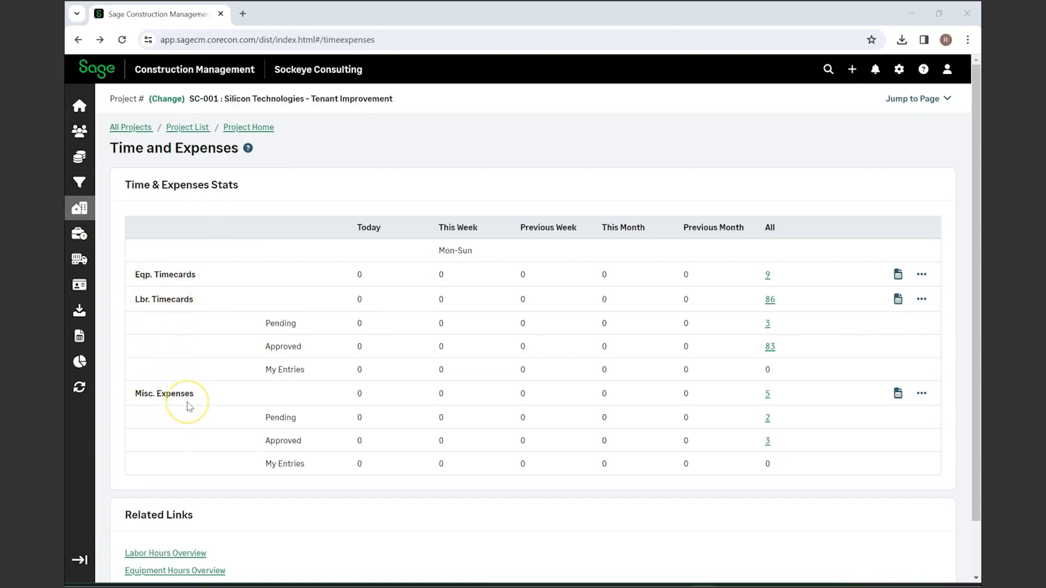
Review the project's Labor Hours Overview and return to the Time and Expenses page.
scroll(311, 444, "down", 1)
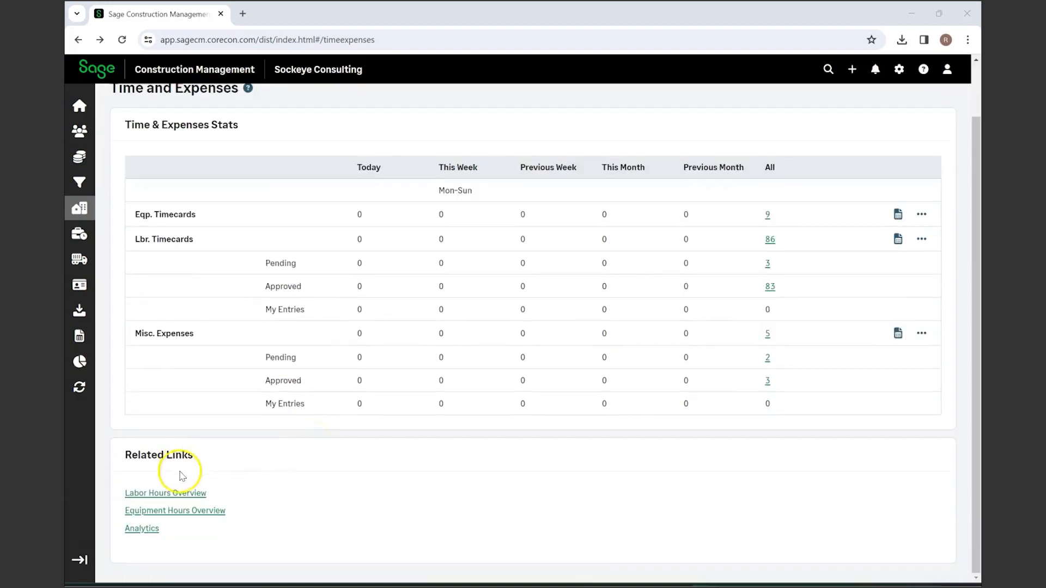
left_click(179, 496)
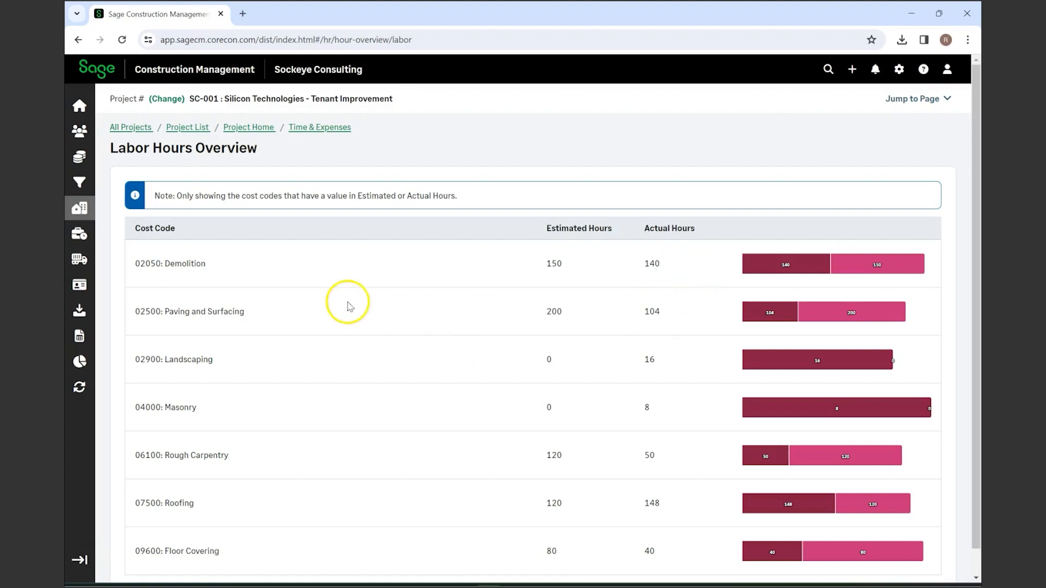
scroll(283, 372, "down", 1)
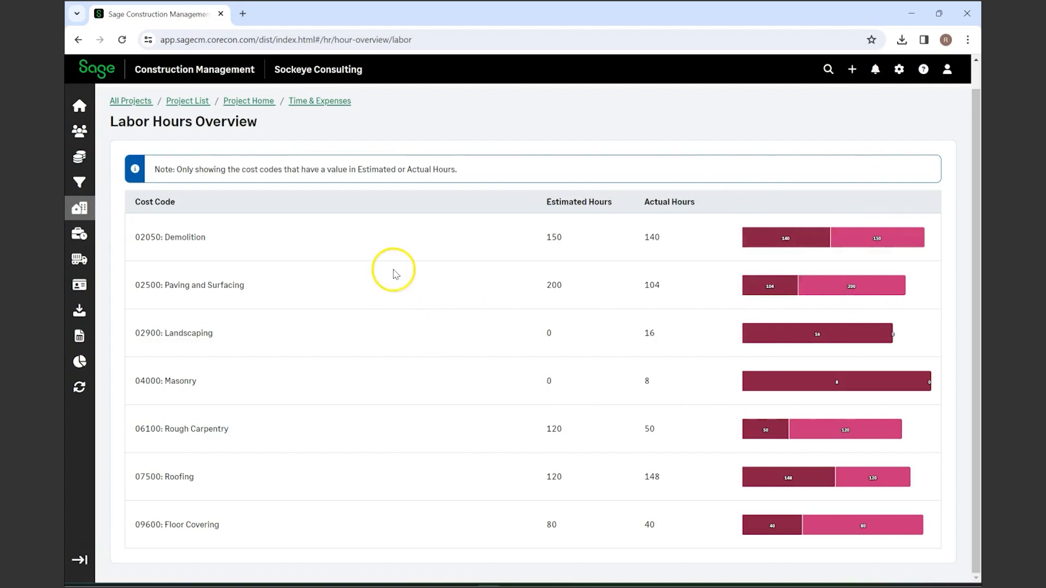
left_click(342, 106)
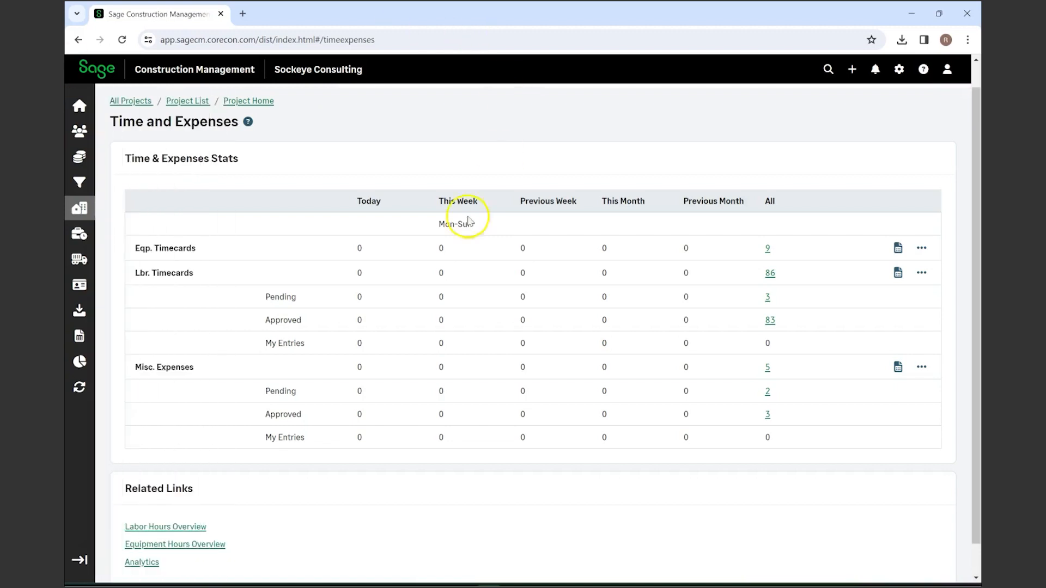
Review the project's Equipment Hours Overview, including the Demolition chart bar, and return to Time and Expenses.
left_click(208, 544)
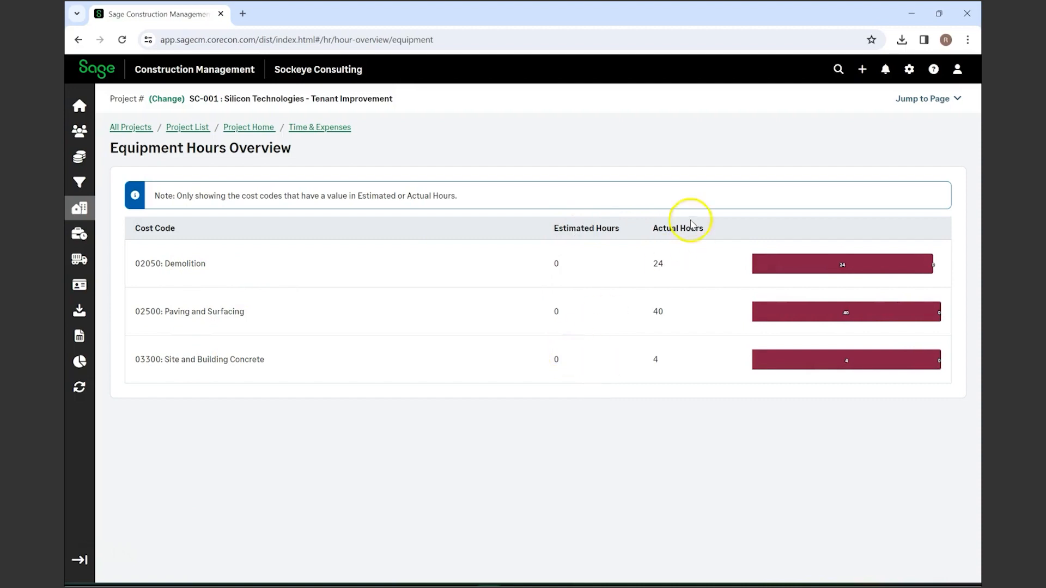
mouse_move(864, 270)
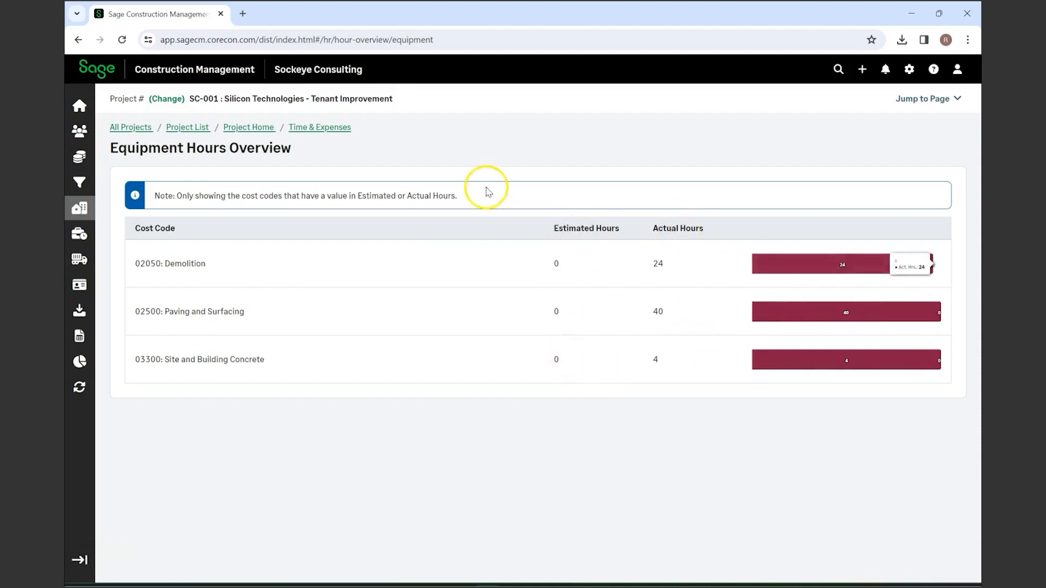
left_click(330, 129)
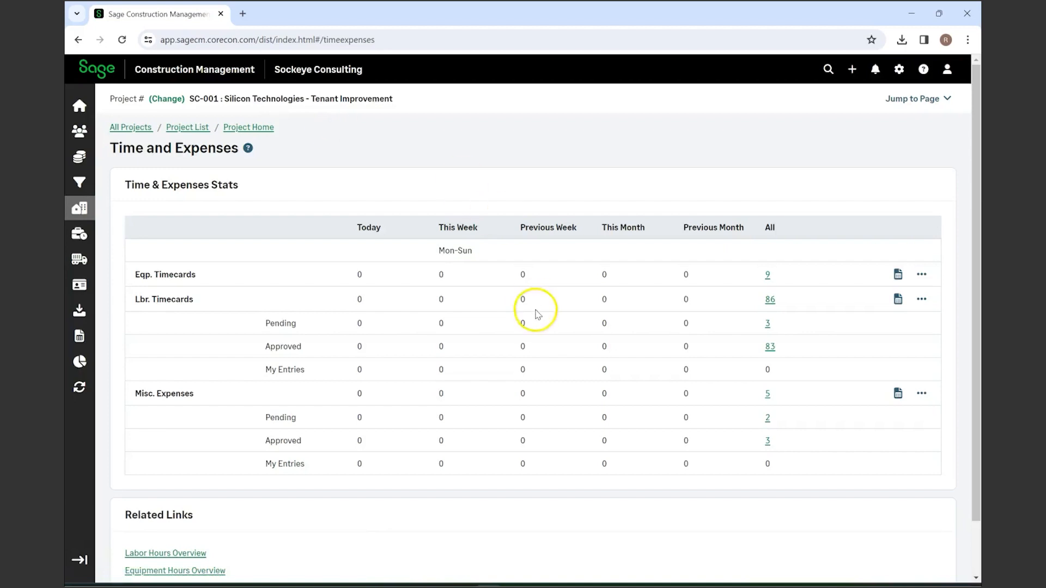
Examine the available actions for equipment timecards.
left_click(921, 275)
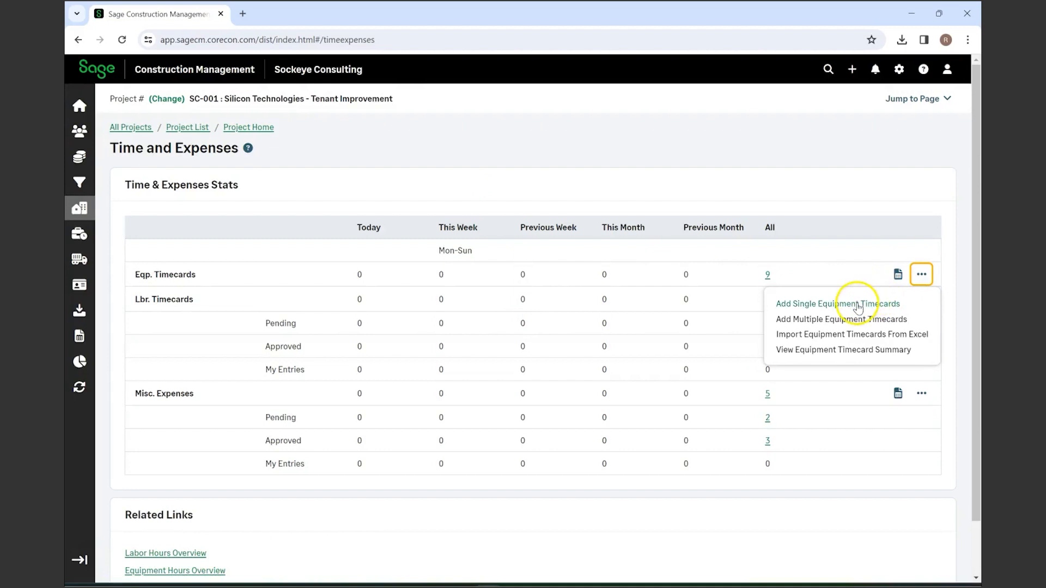
left_click(870, 341)
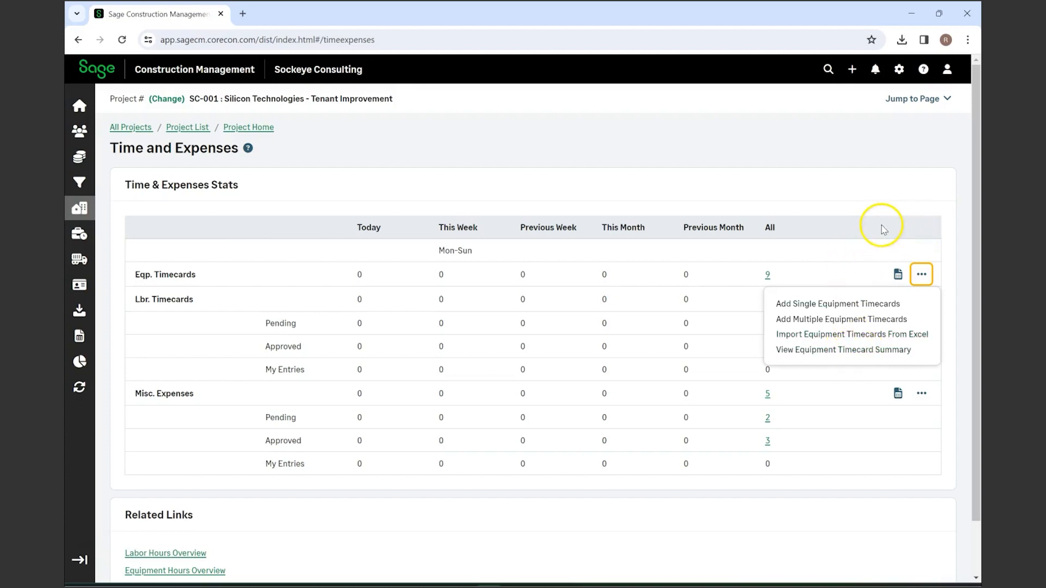
left_click(904, 196)
Bring up the form for adding single employee labor timecards and review its fields, including Entry 1's payroll item choices.
left_click(929, 299)
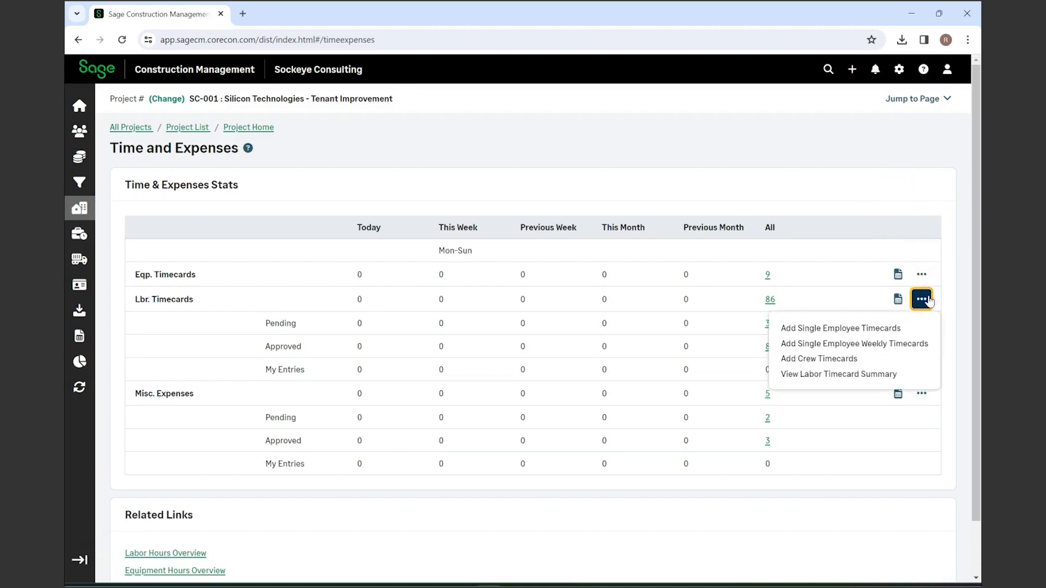
left_click(860, 328)
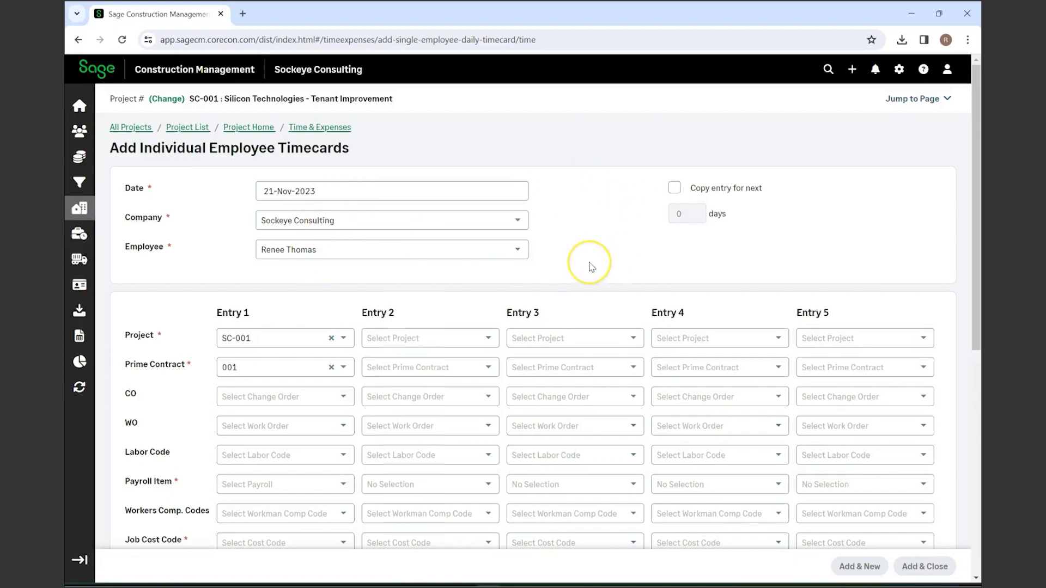
scroll(588, 264, "down", 2)
scroll(591, 267, "up", 1)
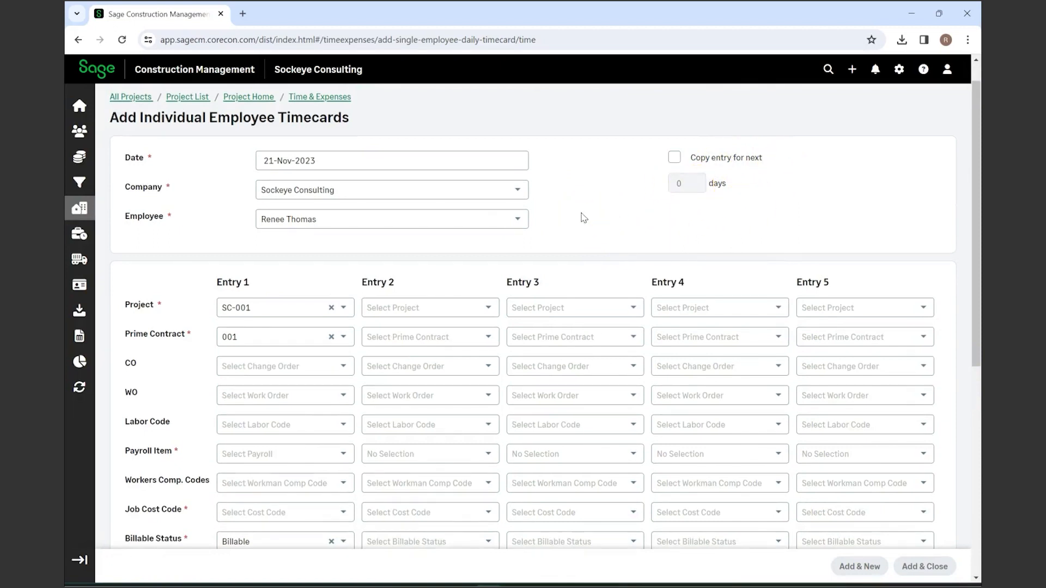
scroll(583, 218, "down", 2)
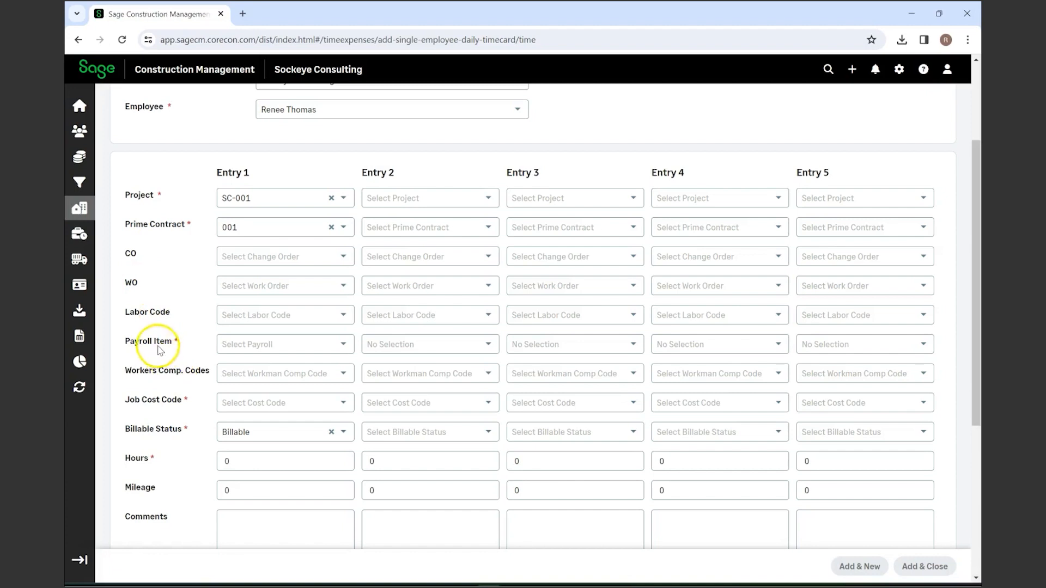
left_click(287, 345)
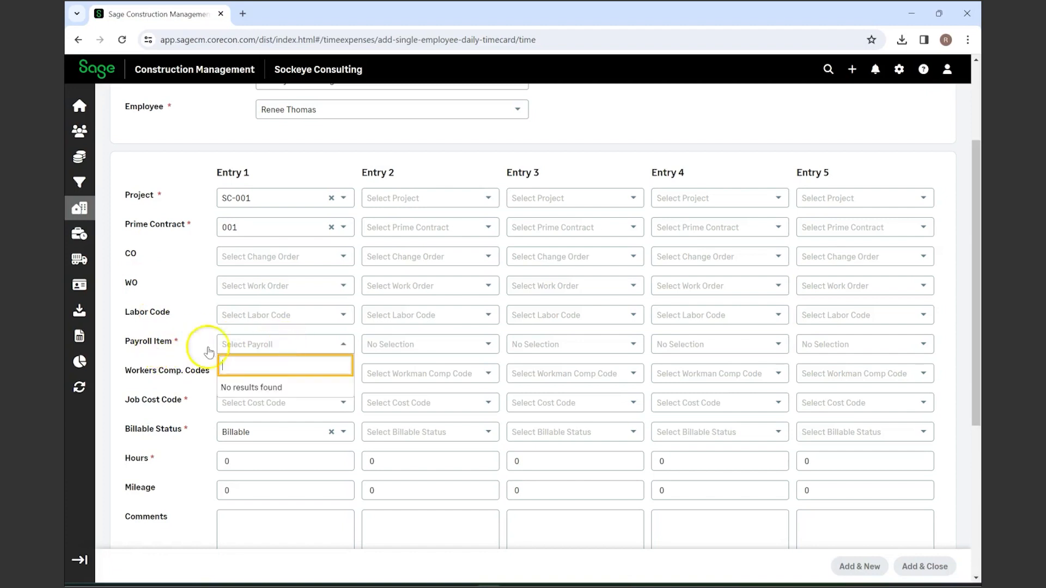
left_click(156, 358)
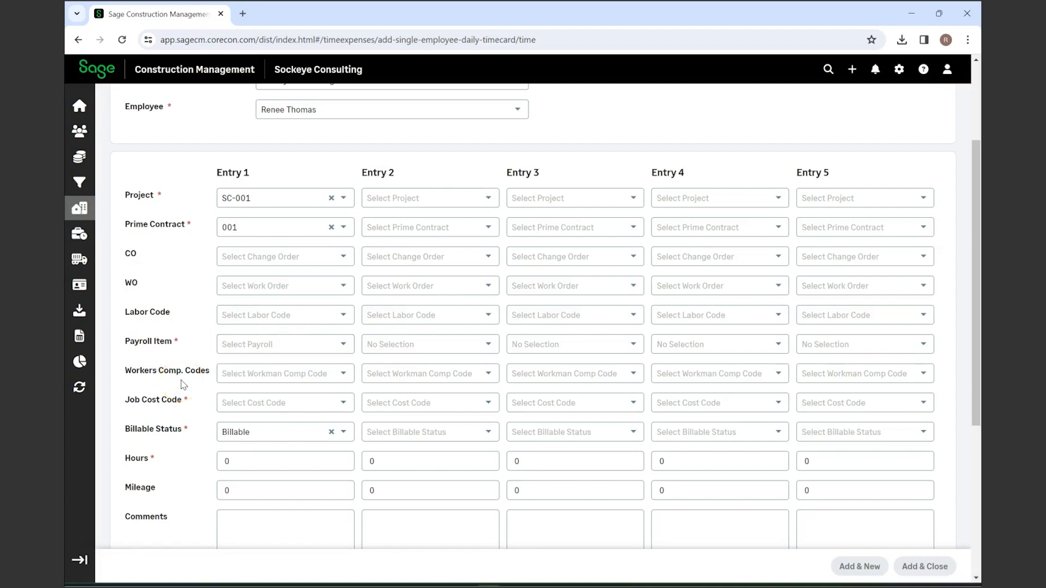
Set Entry 1's job cost code to 02050 Demolition and its billable status to Unbillable.
left_click(272, 402)
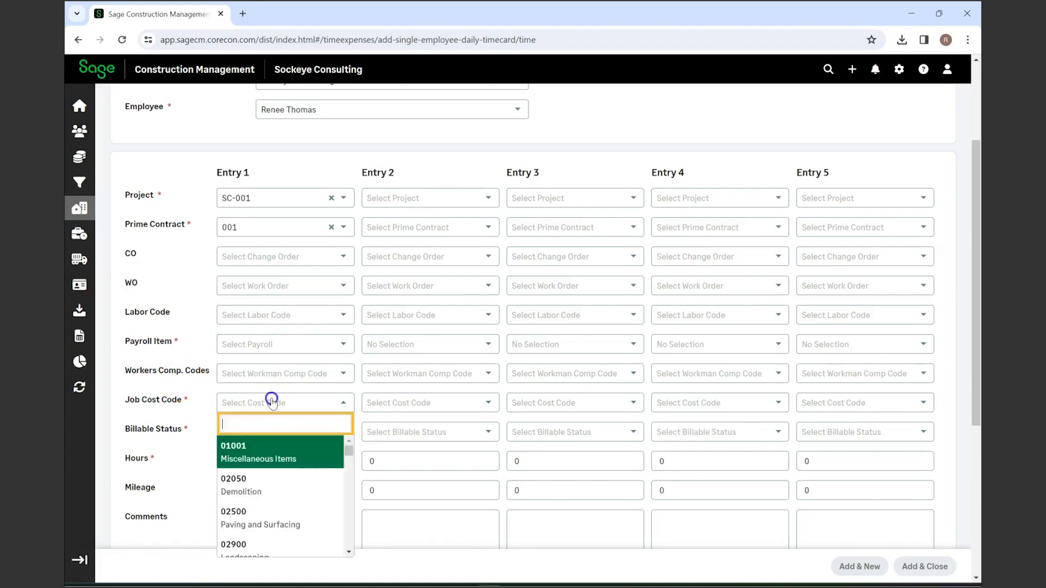
left_click(278, 487)
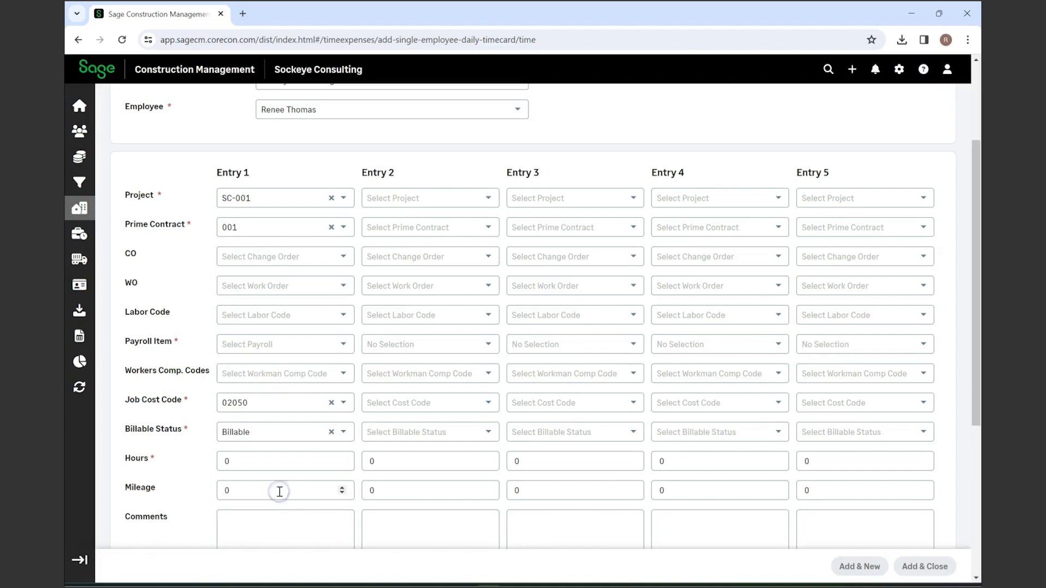
left_click(287, 439)
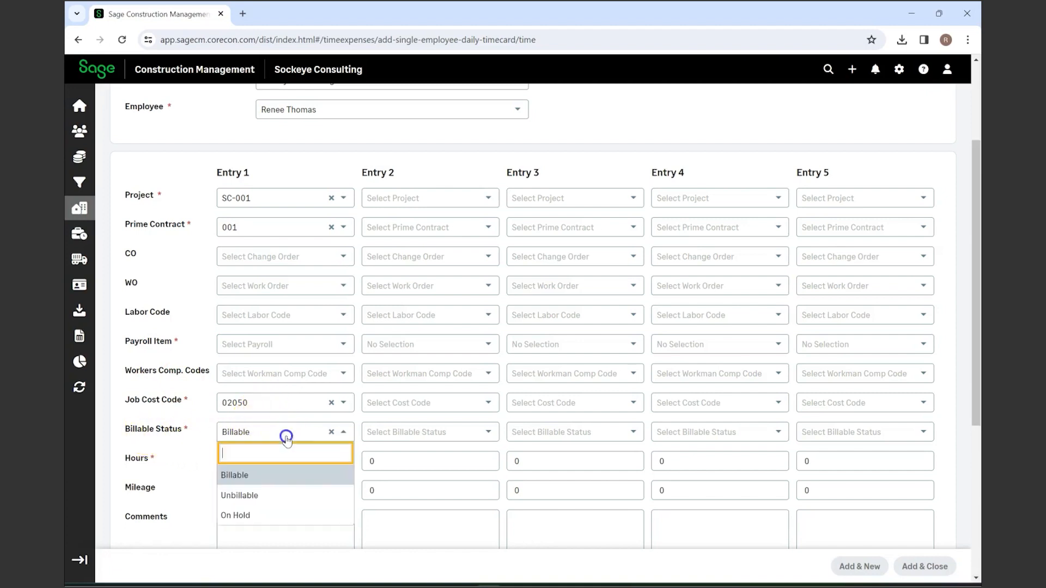
left_click(263, 496)
left_click(249, 463)
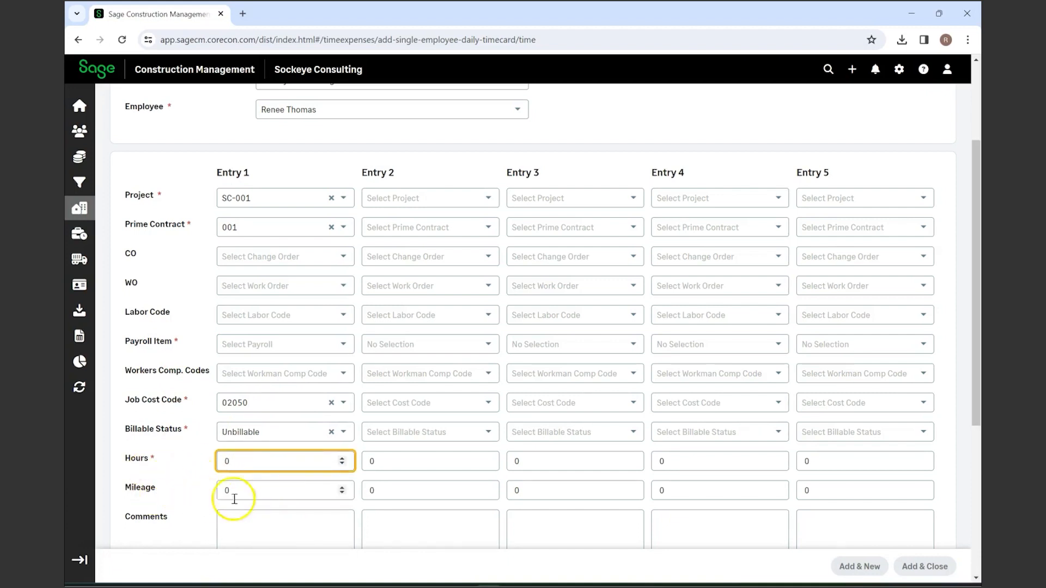
Try to add and close the individual employee timecard, and return to the Time and Expenses page.
scroll(281, 493, "down", 3)
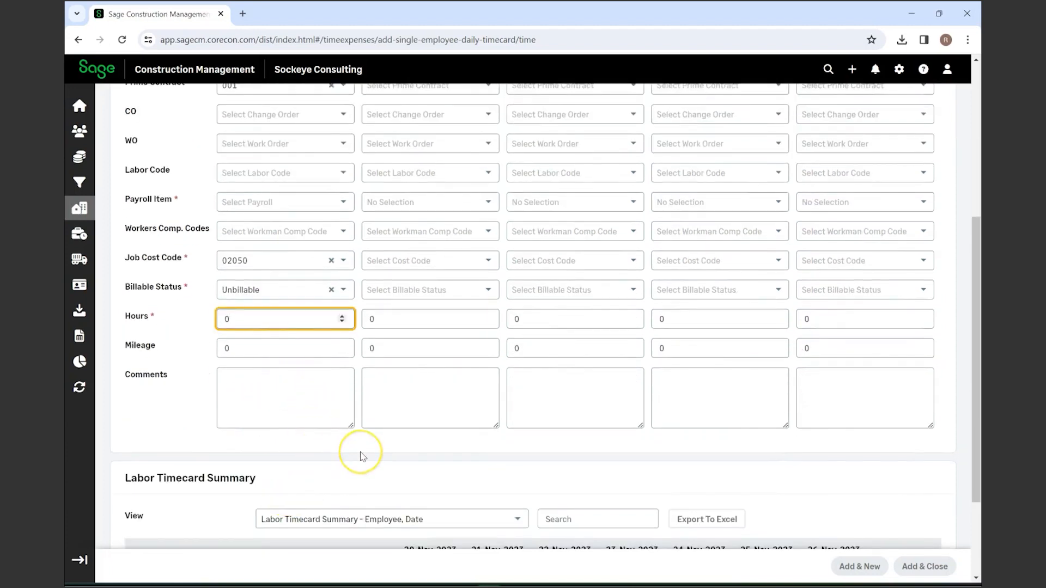
scroll(361, 455, "down", 3)
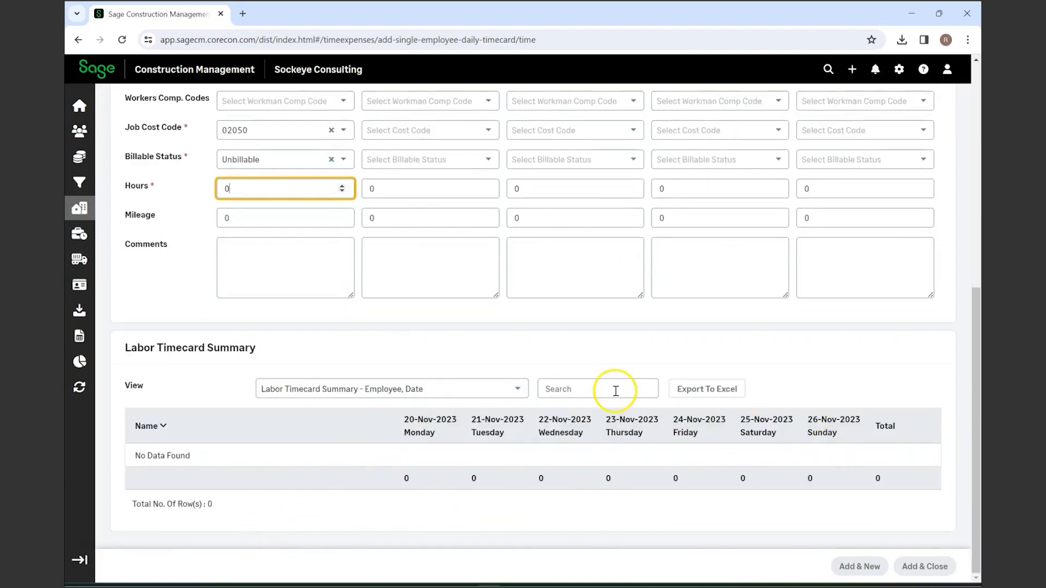
left_click(938, 563)
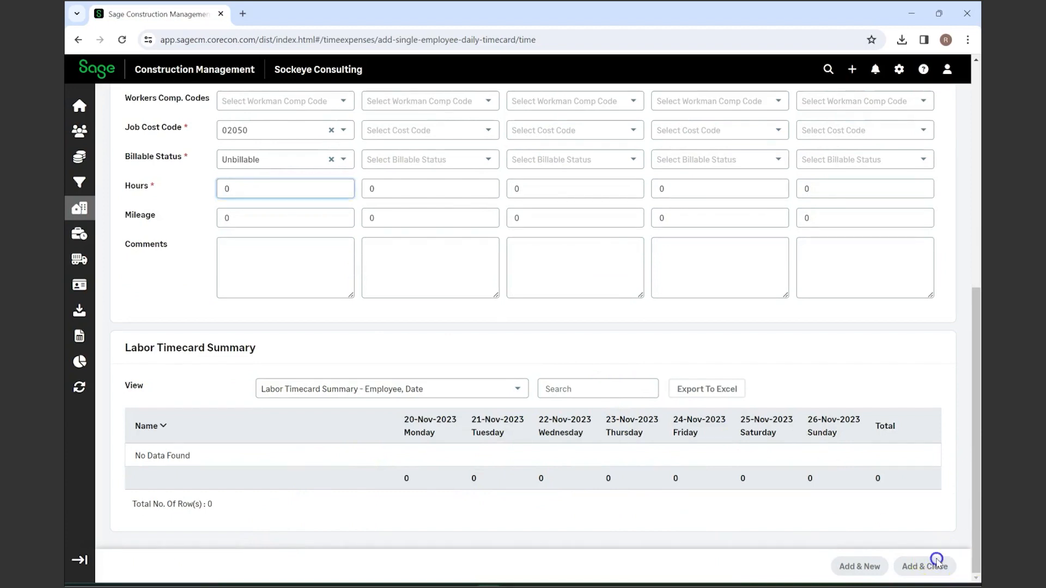
scroll(434, 313, "up", 8)
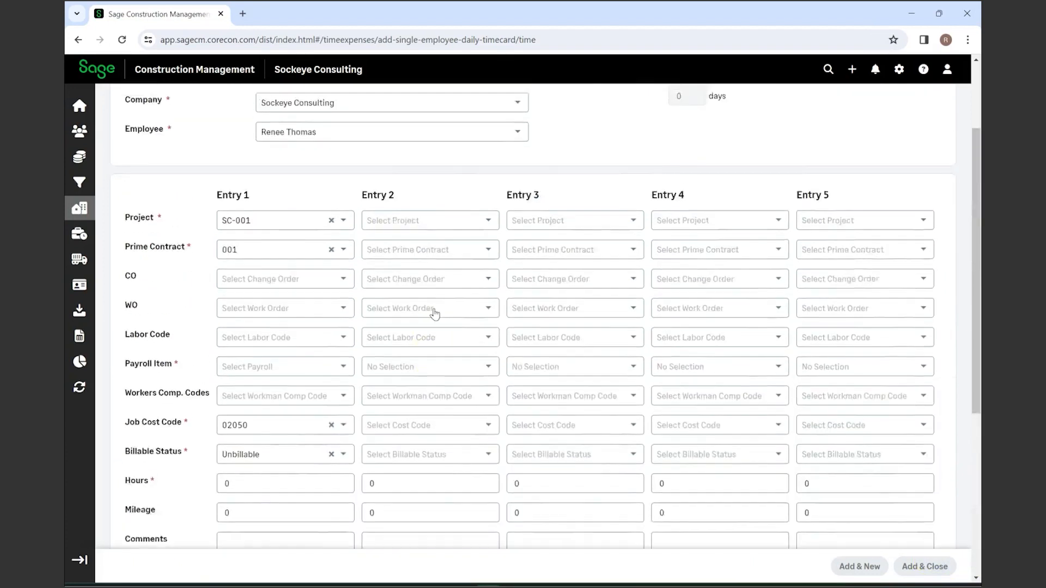
left_click(323, 129)
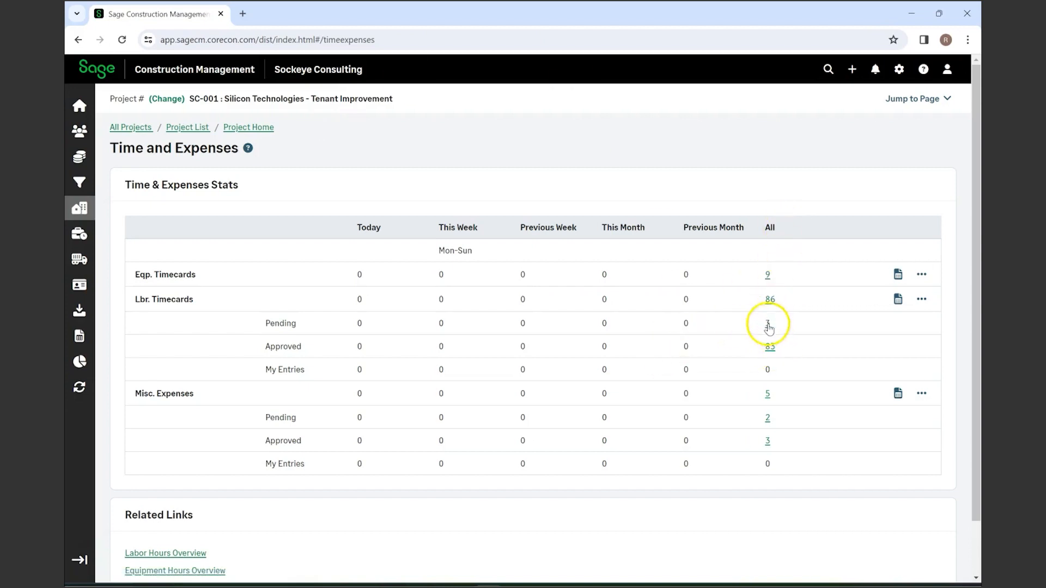
List the pending labor timecards and select all of them to examine the available bulk actions.
left_click(767, 325)
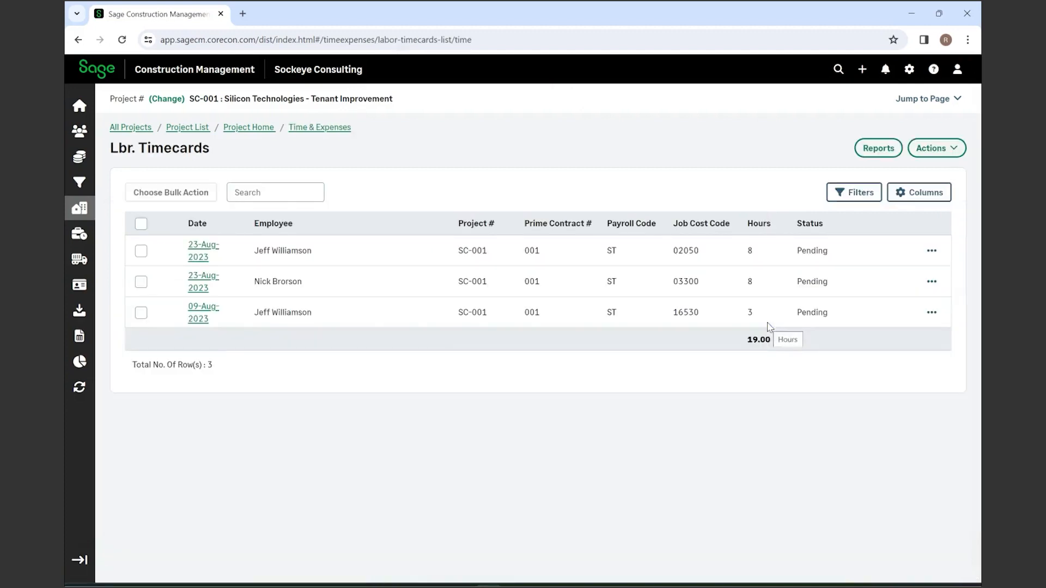
left_click(141, 248)
left_click(142, 223)
left_click(171, 193)
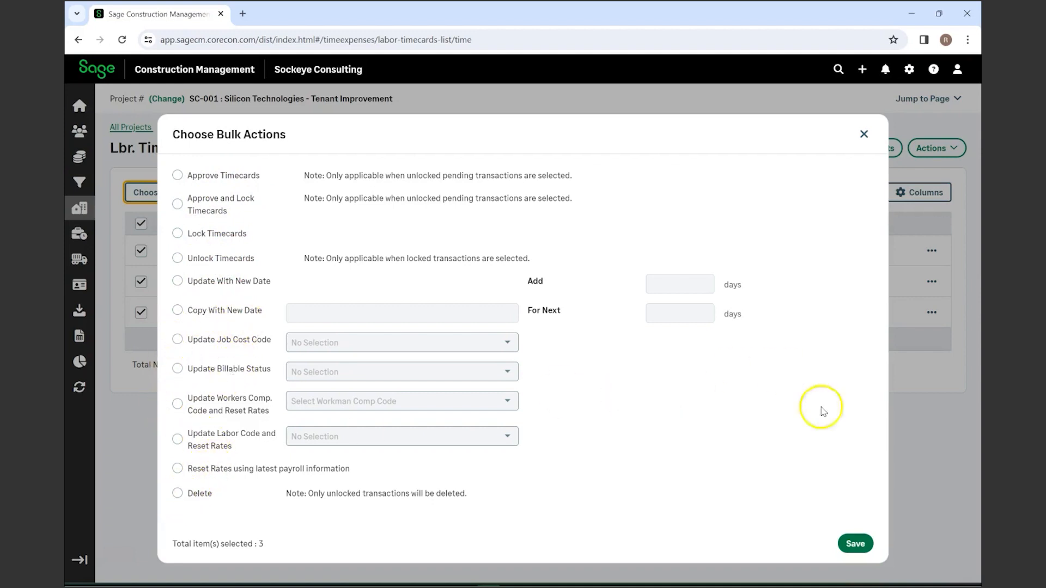
Try to save the bulk actions without choosing one, and dismiss the dialog.
left_click(857, 545)
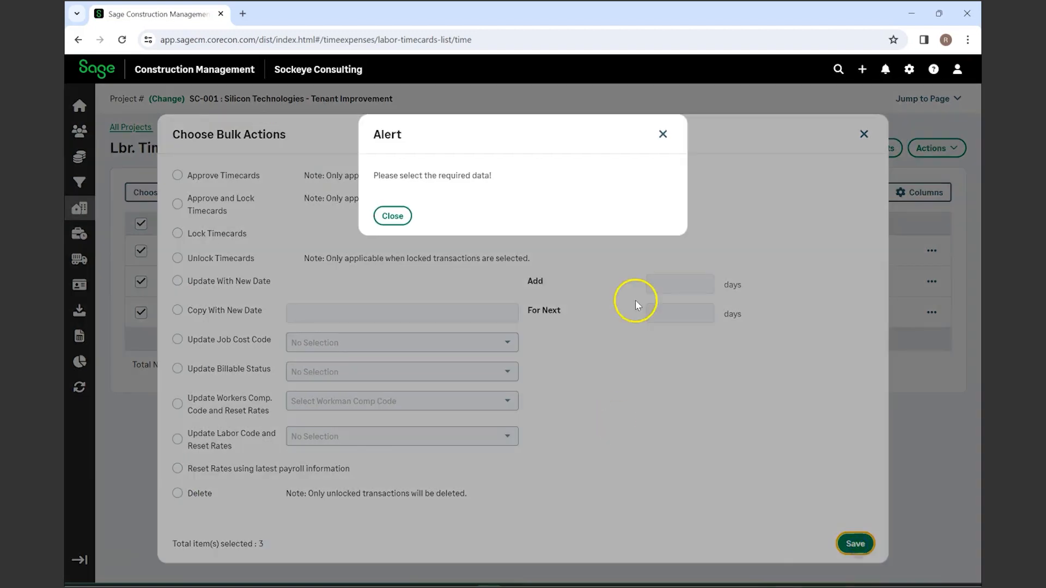
left_click(662, 134)
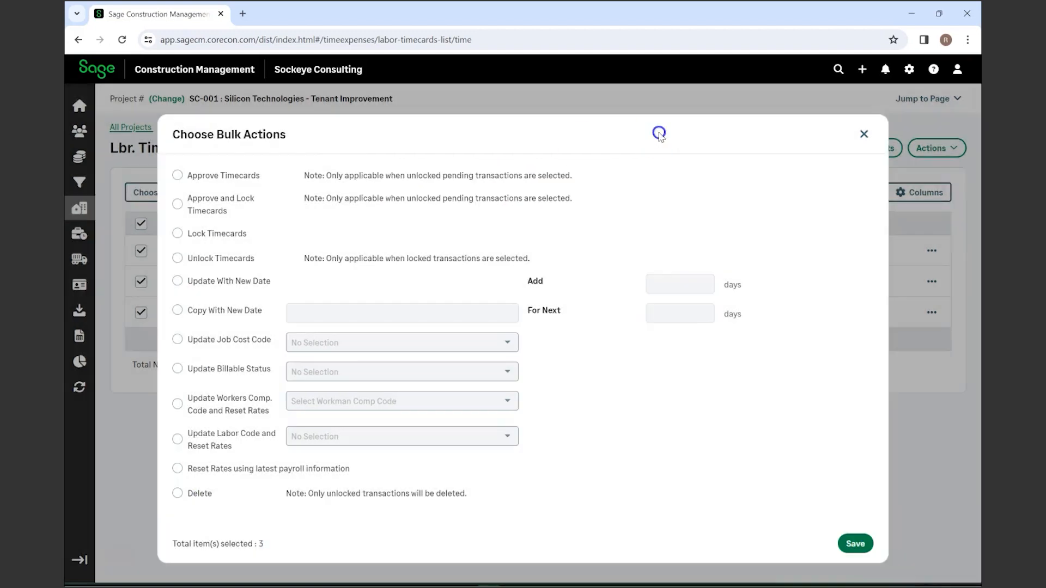
left_click(864, 134)
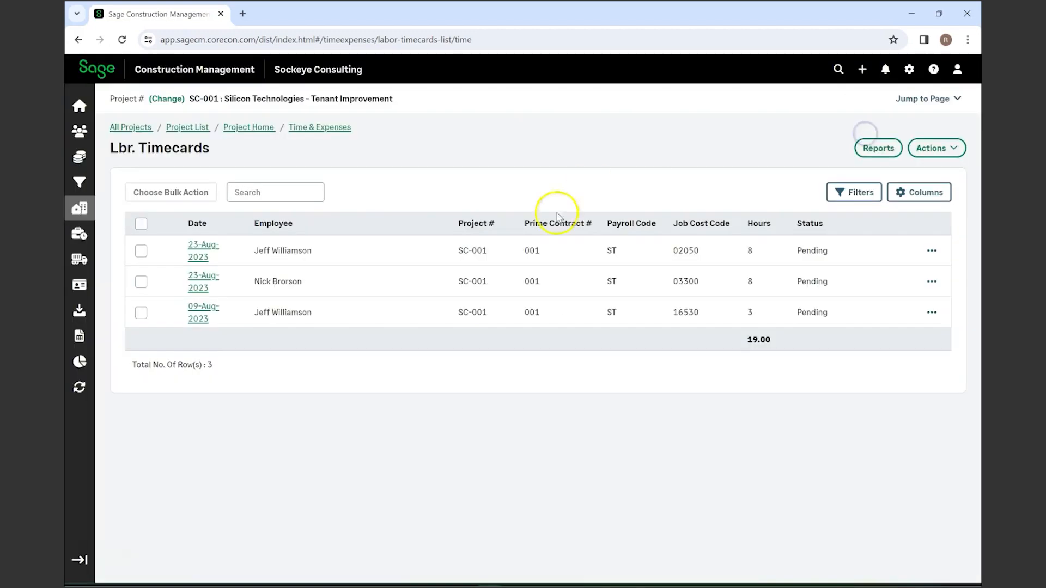
From Time and Expenses, bring up the form for adding miscellaneous expenses and show the first row's expense type choices.
left_click(320, 131)
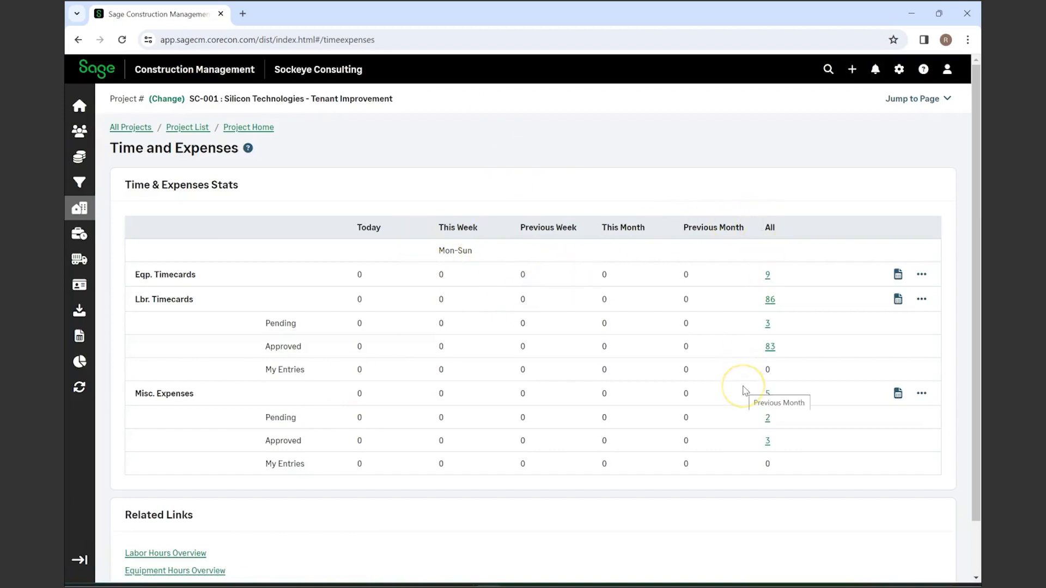
scroll(645, 468, "down", 2)
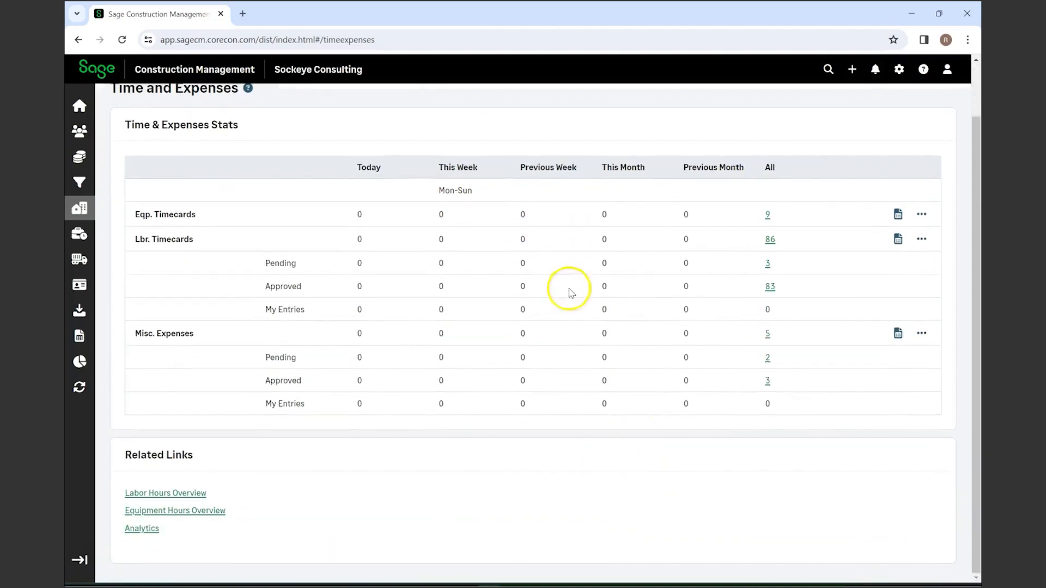
left_click(922, 333)
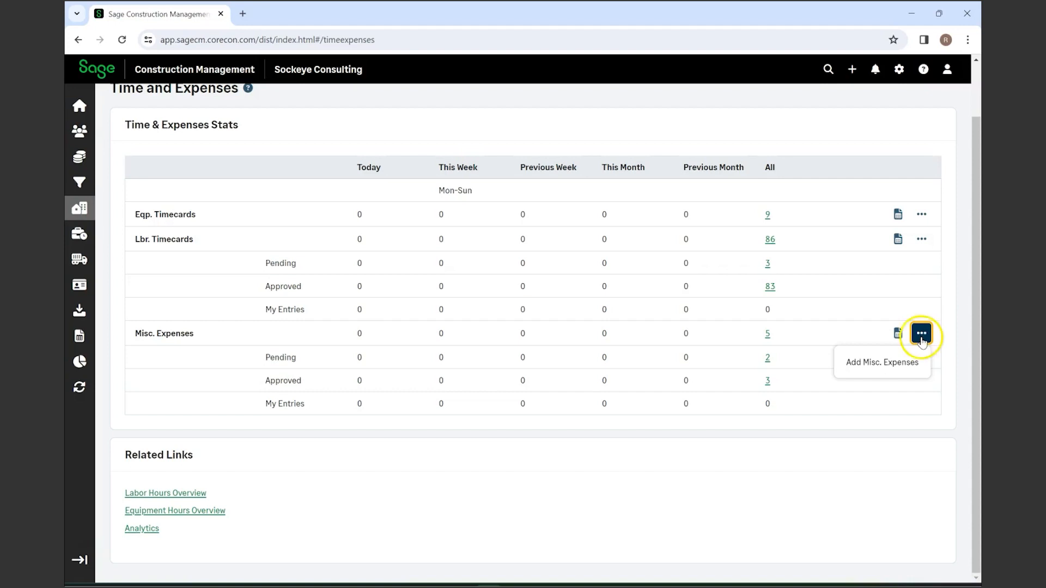
left_click(888, 359)
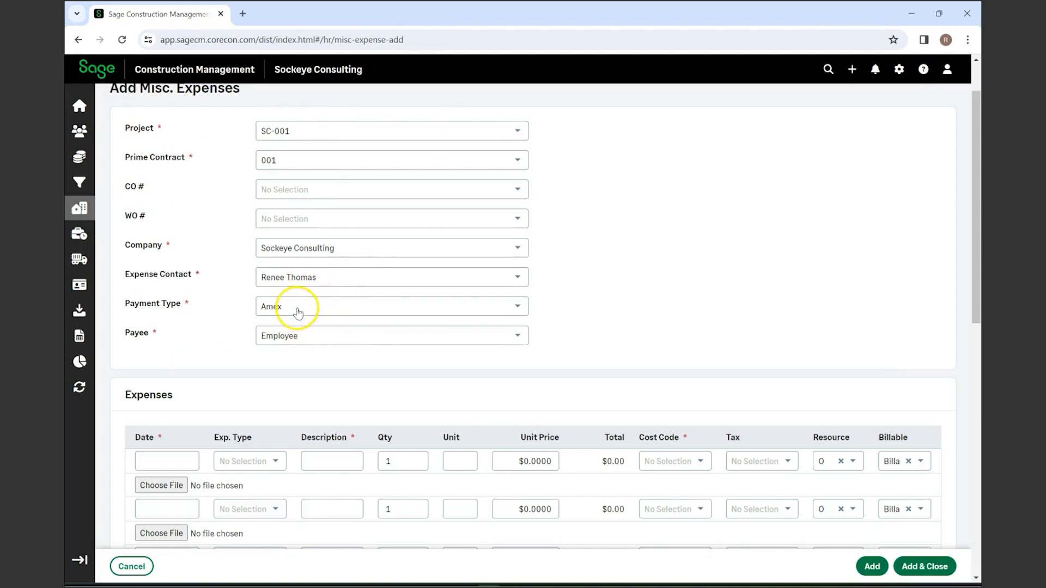
scroll(559, 363, "down", 2)
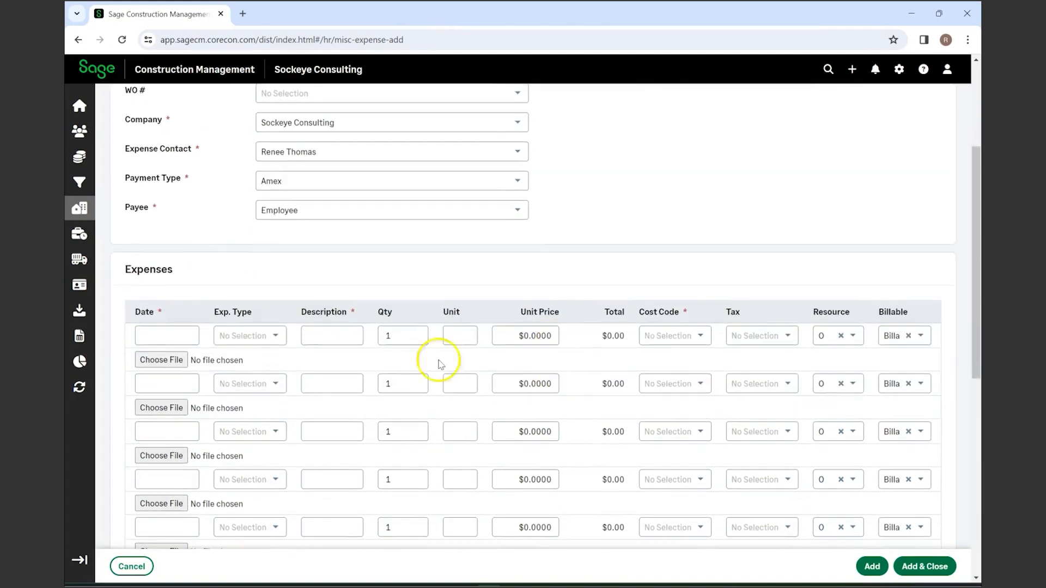
left_click(274, 336)
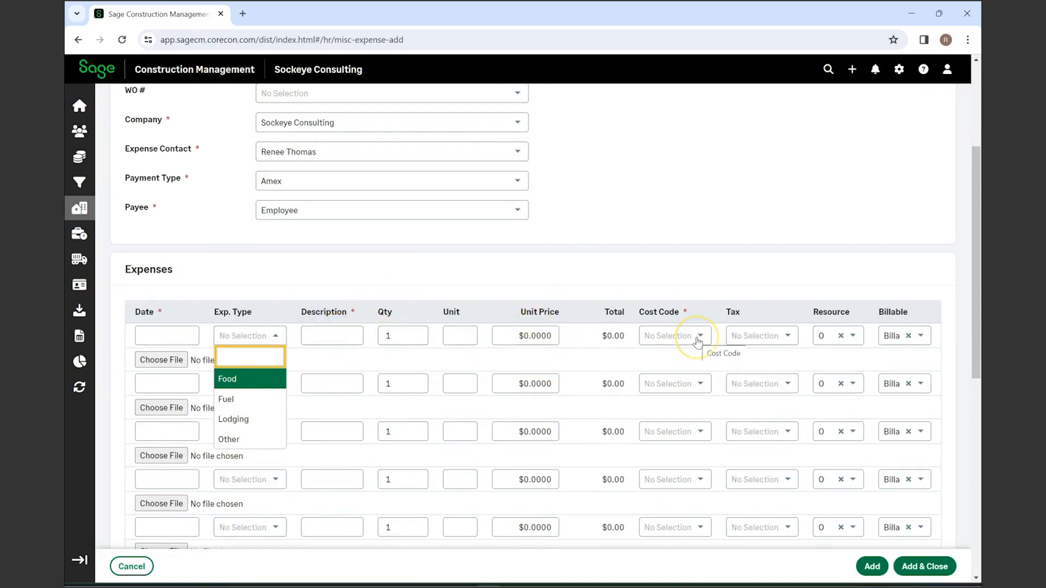
Cancel the new miscellaneous expenses form without adding any entries and return to the Time and Expenses page.
left_click(778, 342)
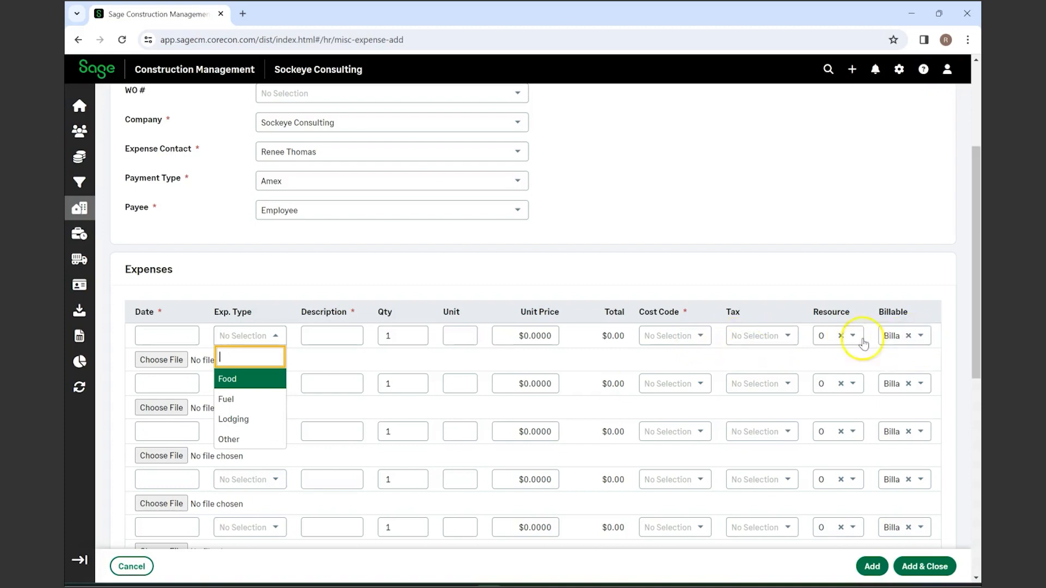
left_click(132, 567)
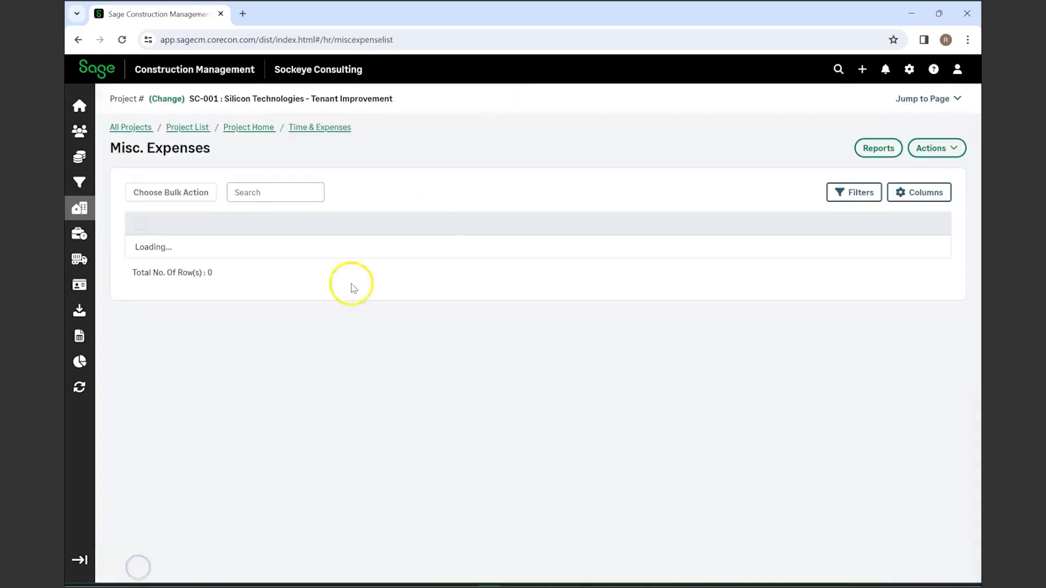
left_click(329, 129)
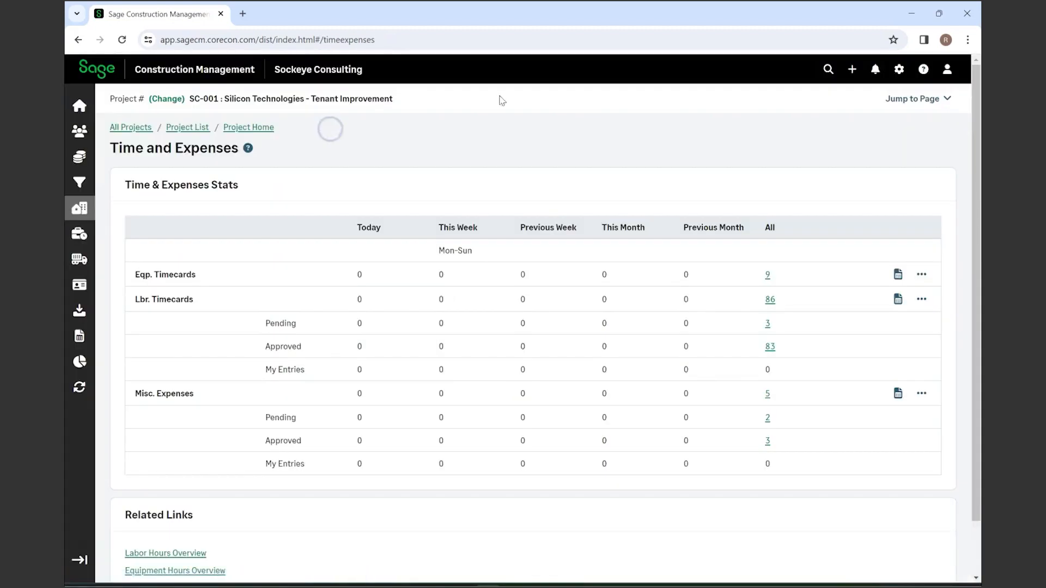
List the pending miscellaneous expenses and select all of them to examine the available bulk actions.
left_click(768, 418)
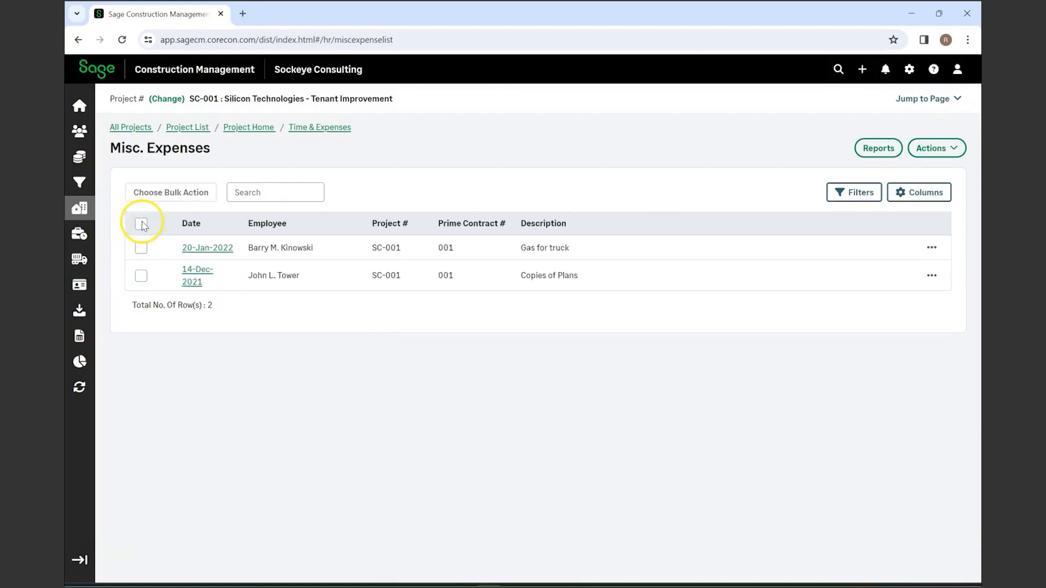
left_click(142, 225)
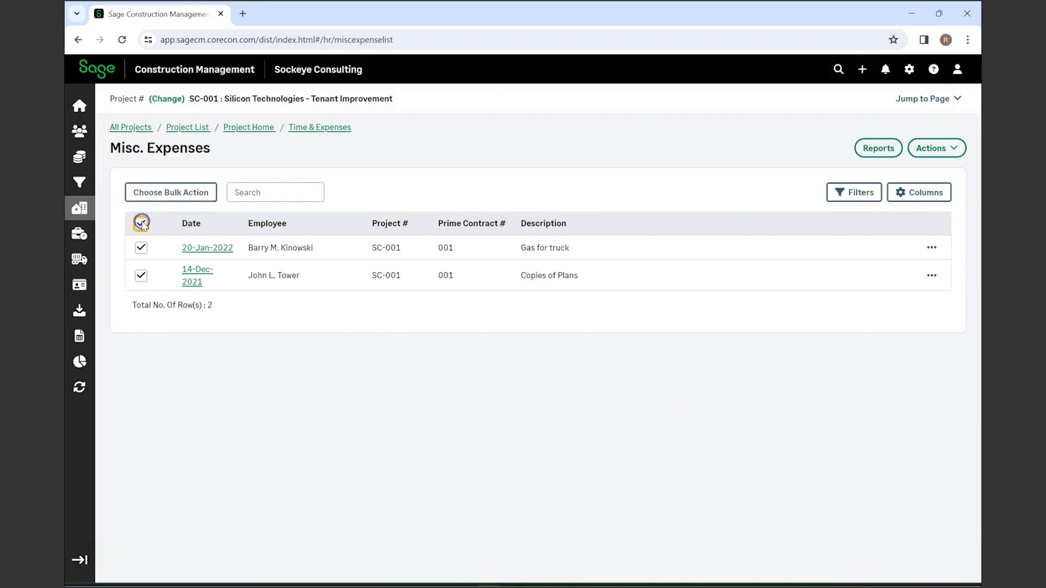
left_click(177, 192)
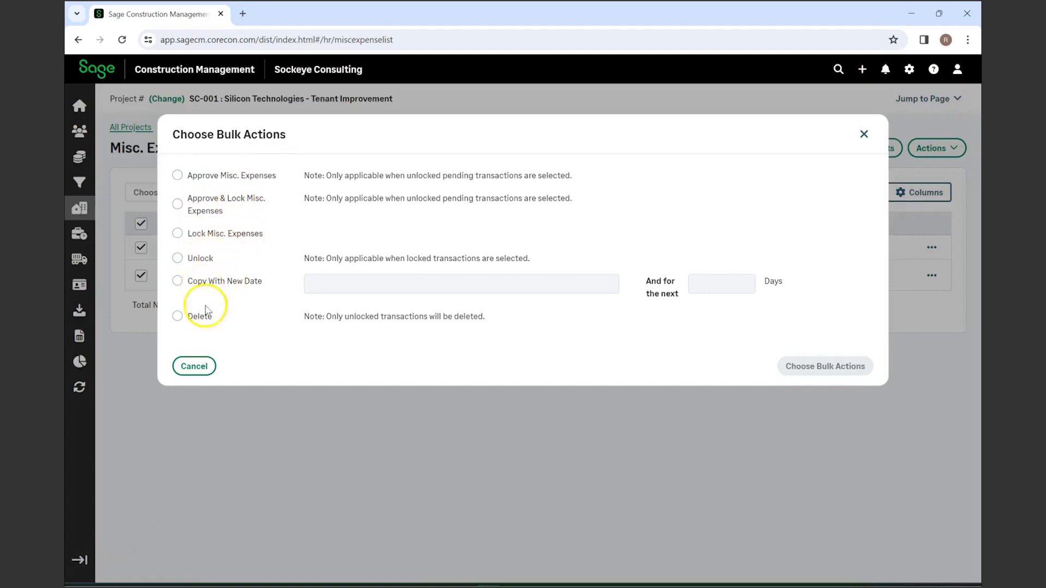
left_click_drag(469, 327, 373, 294)
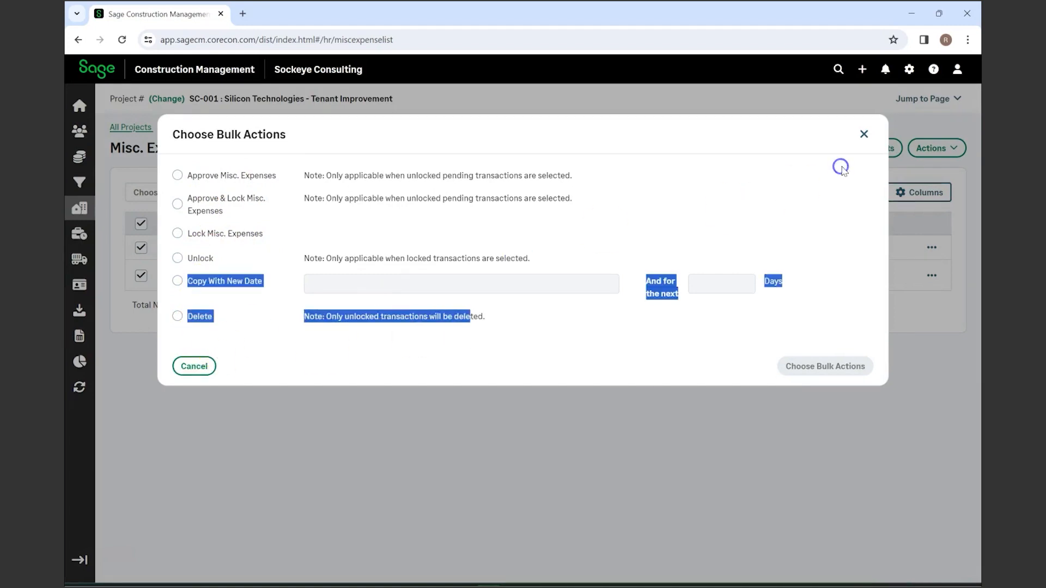
Dismiss the miscellaneous expense bulk actions and return to Time and Expenses to view its related links.
left_click(864, 134)
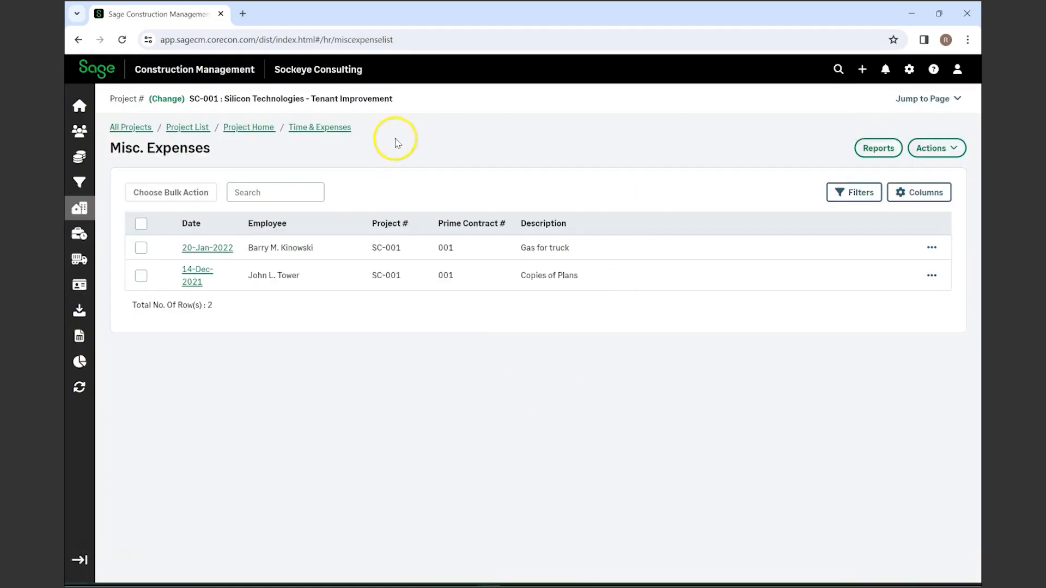
left_click(330, 129)
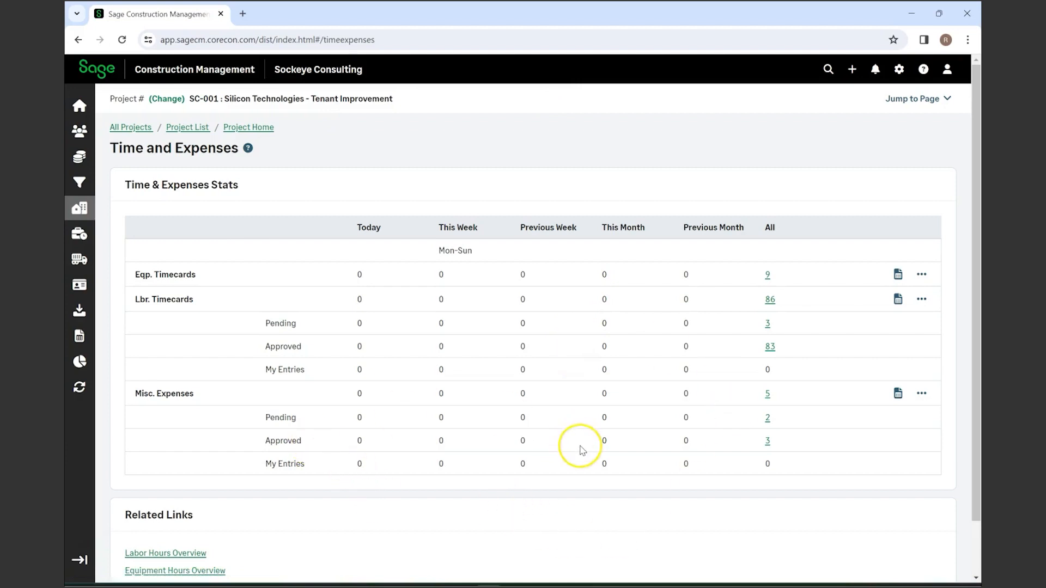
scroll(581, 447, "down", 2)
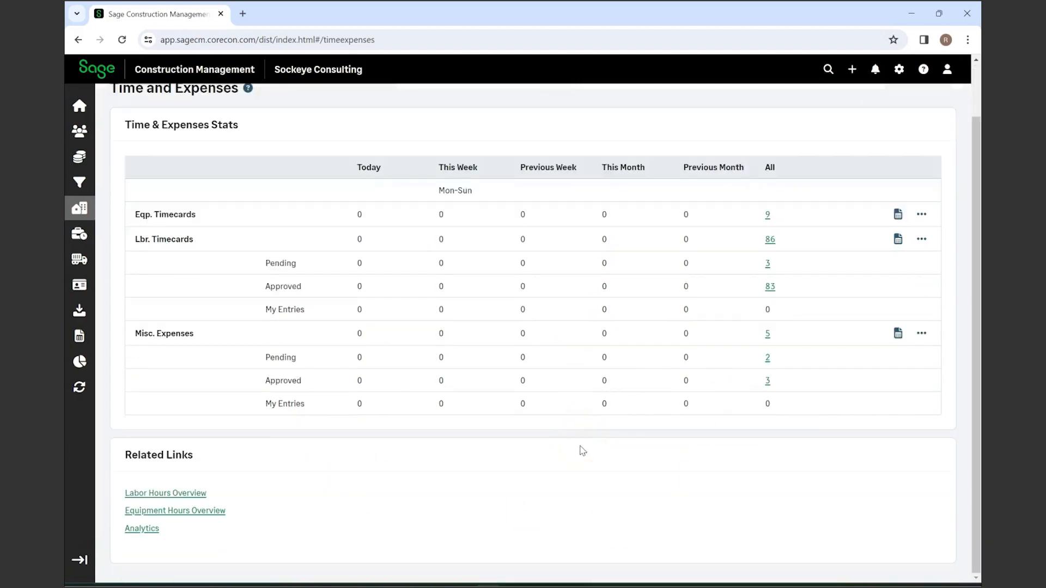